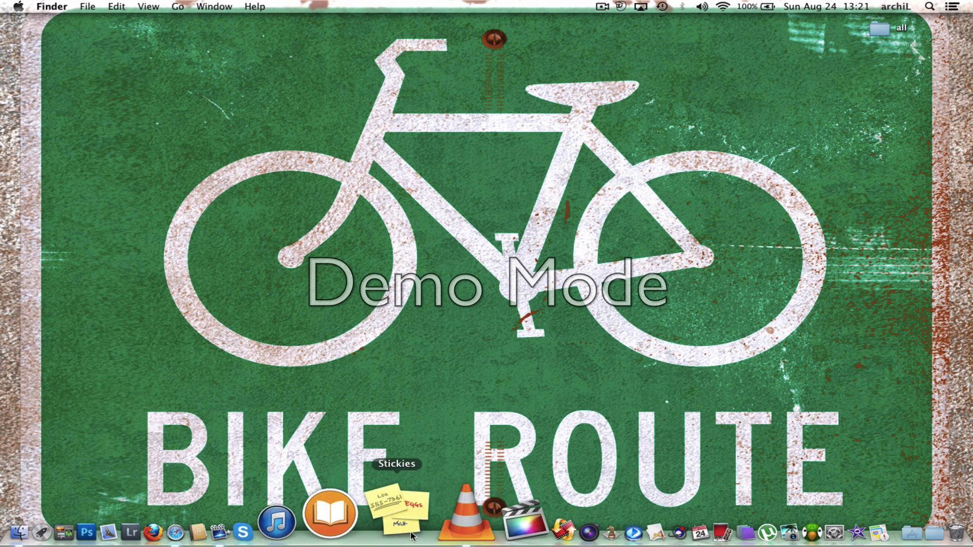
- Open VLC media player, quit it to clear the playlist, and launch it again
click(438, 527)
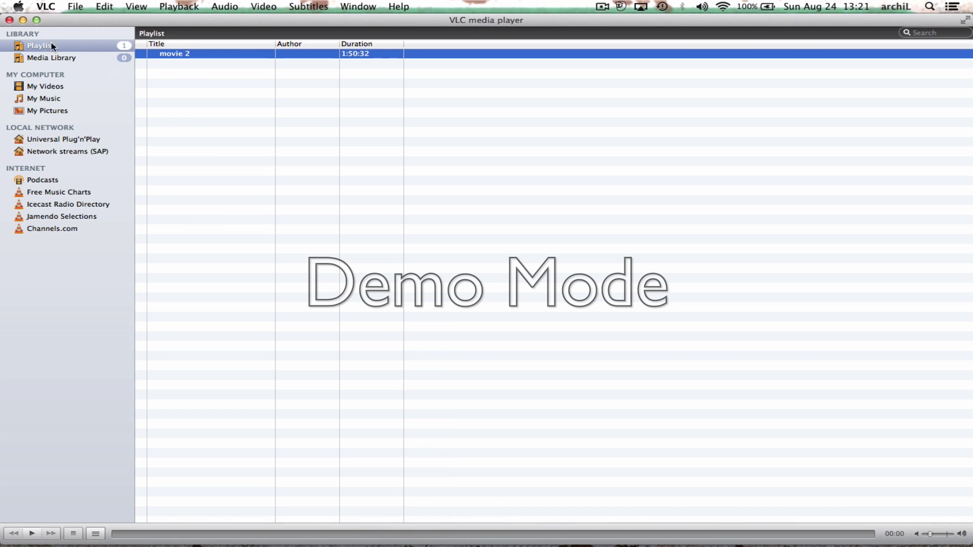
click(51, 6)
click(101, 153)
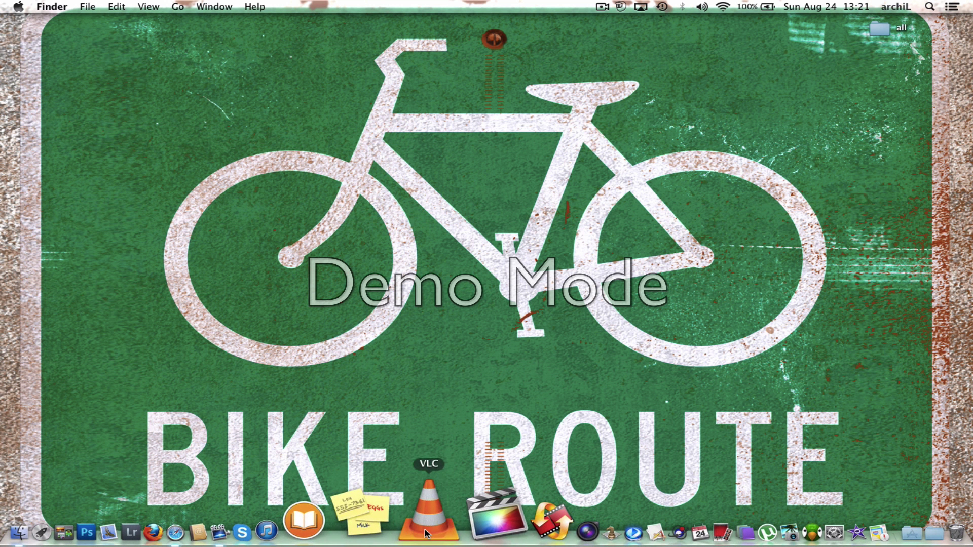
click(427, 532)
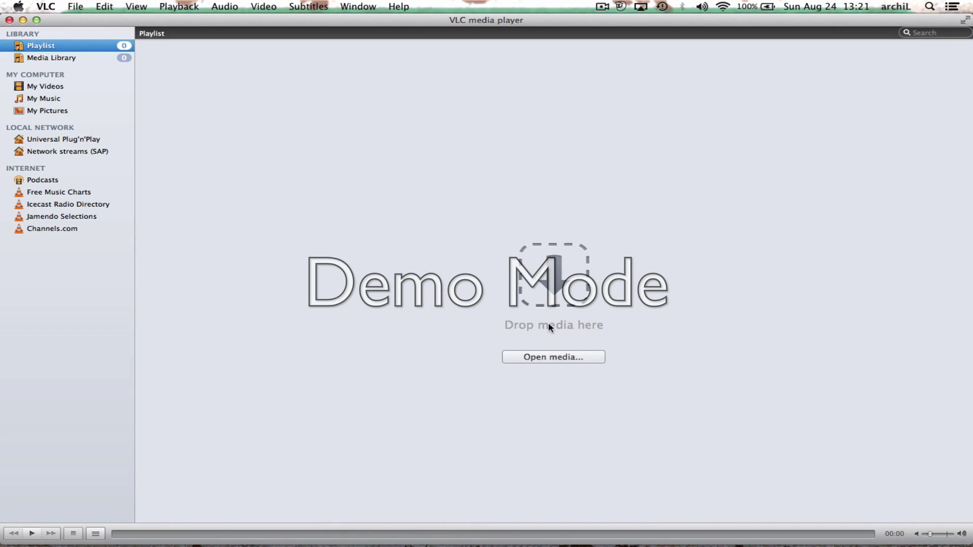
- Check the installed VLC version in the About information and close it
click(46, 6)
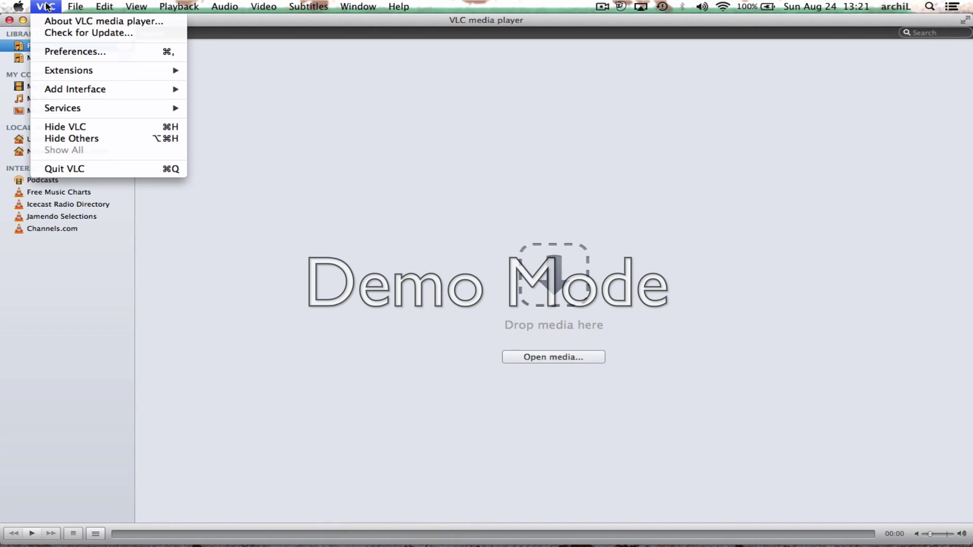
click(66, 22)
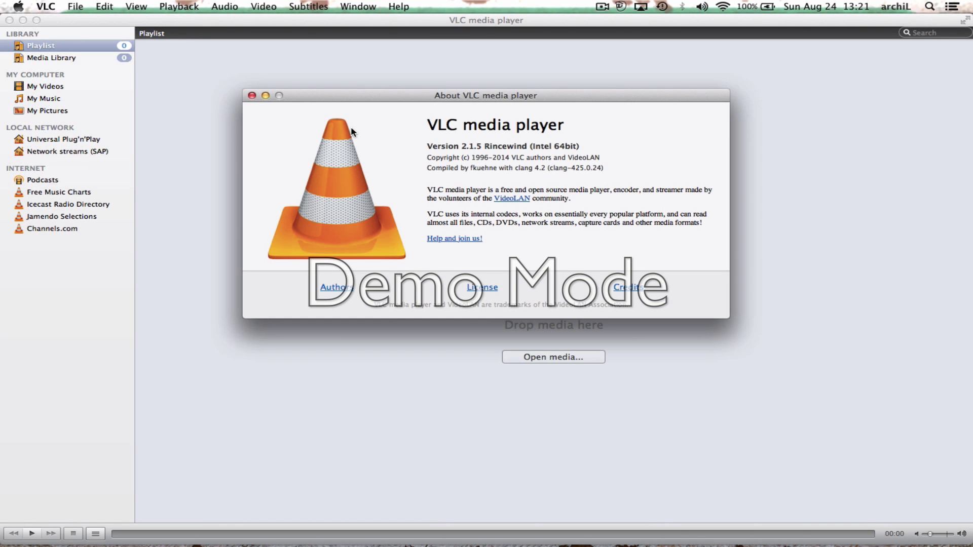
click(252, 96)
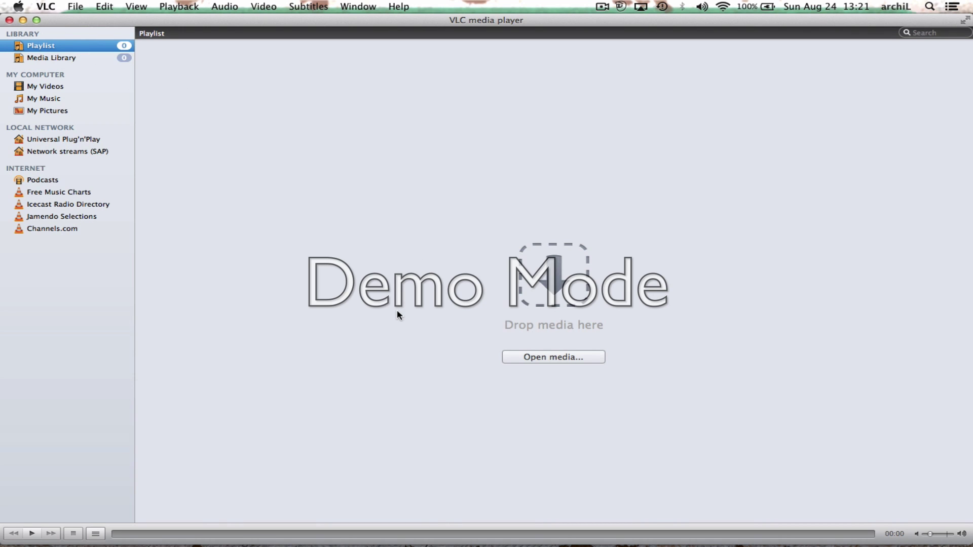
- Open a new media source of type Disc and bring up the BDMV folder chooser
click(559, 358)
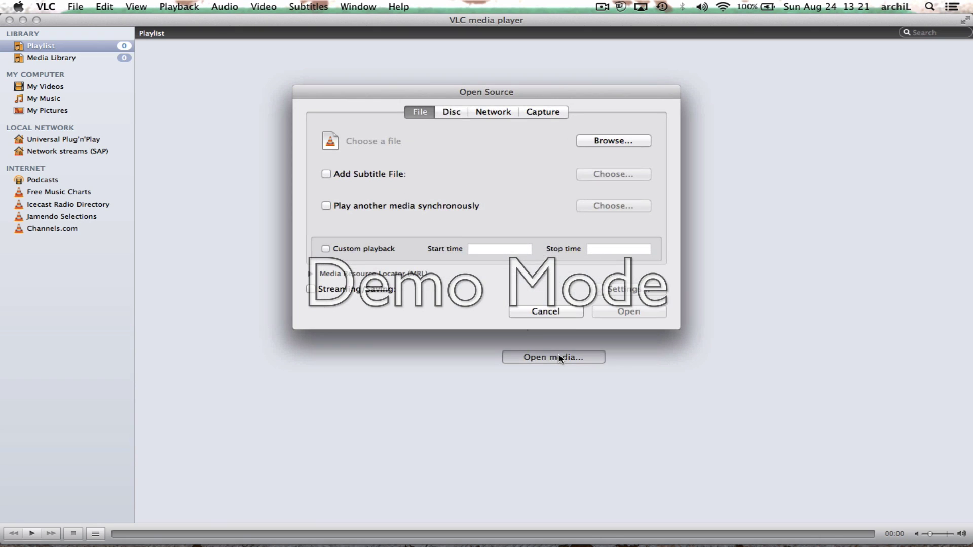
click(453, 113)
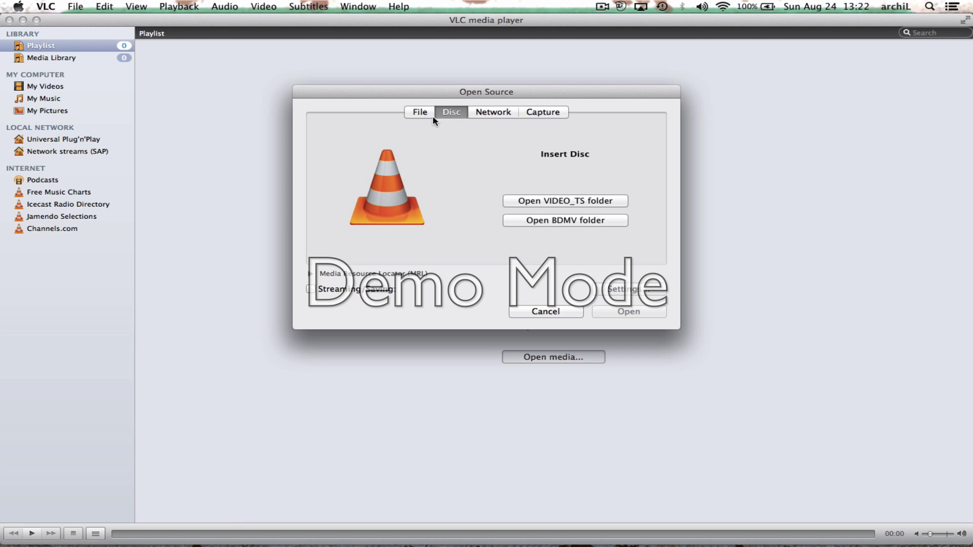
click(416, 113)
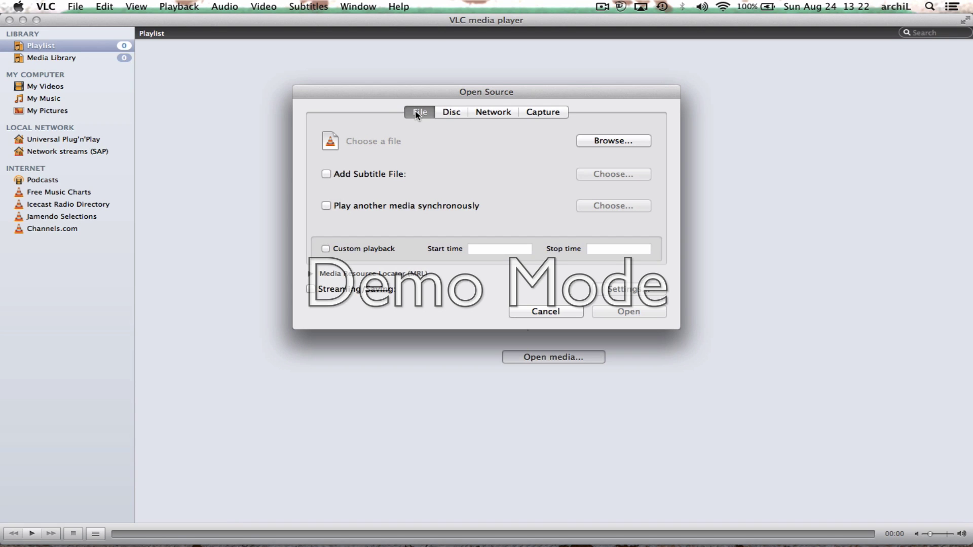
click(450, 114)
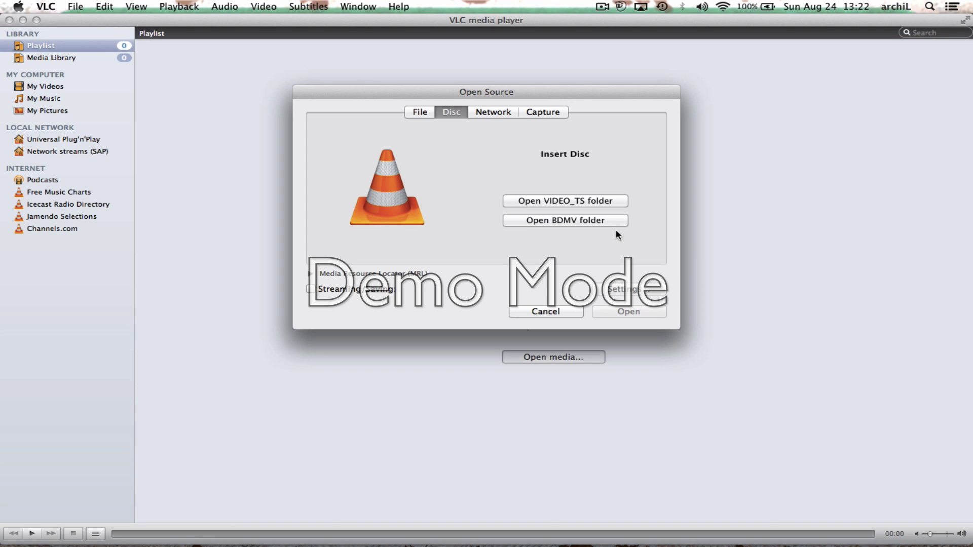
click(568, 223)
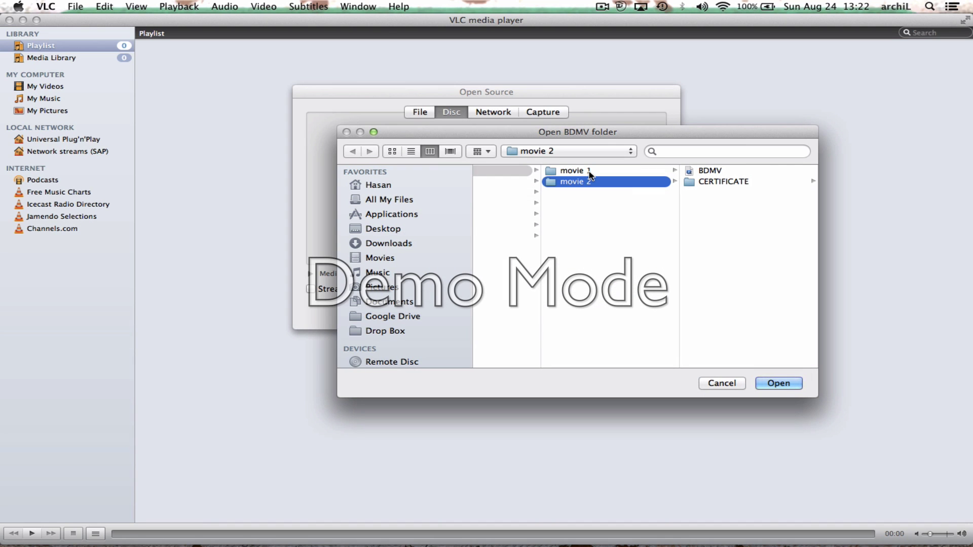
- Look through the movie 1, movie 2, wed and movies folders, ending in the blu-ray folder
click(590, 171)
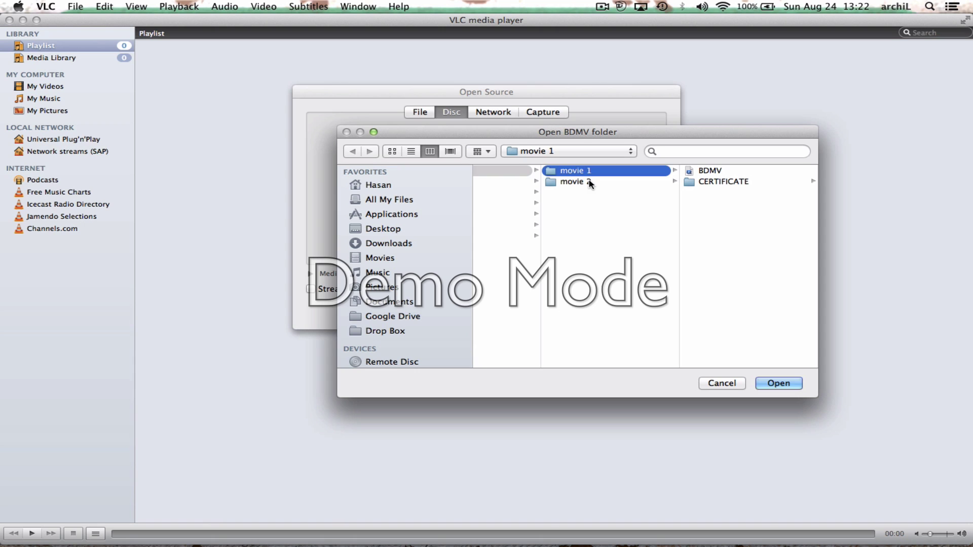
click(588, 184)
scroll(561, 212, left, 1)
scroll(562, 213, left, 4)
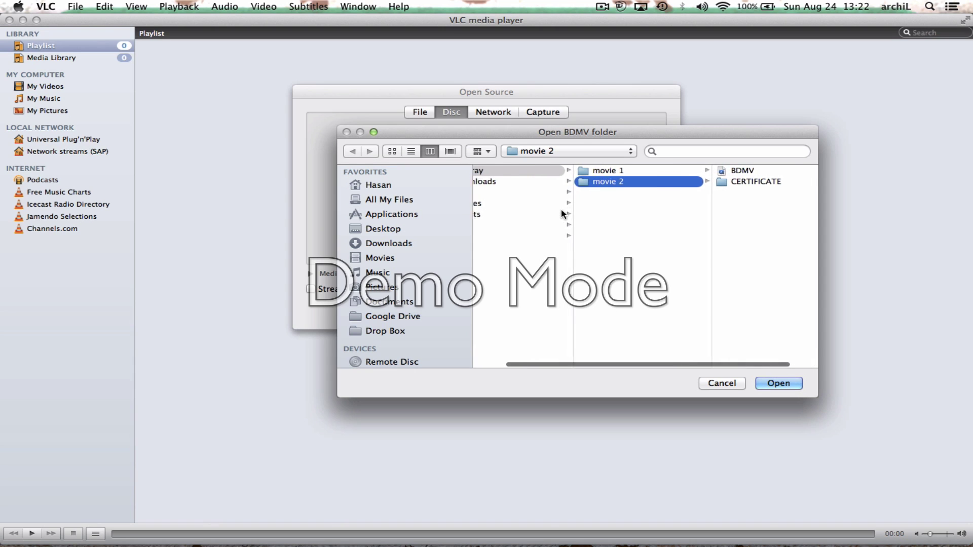
click(507, 237)
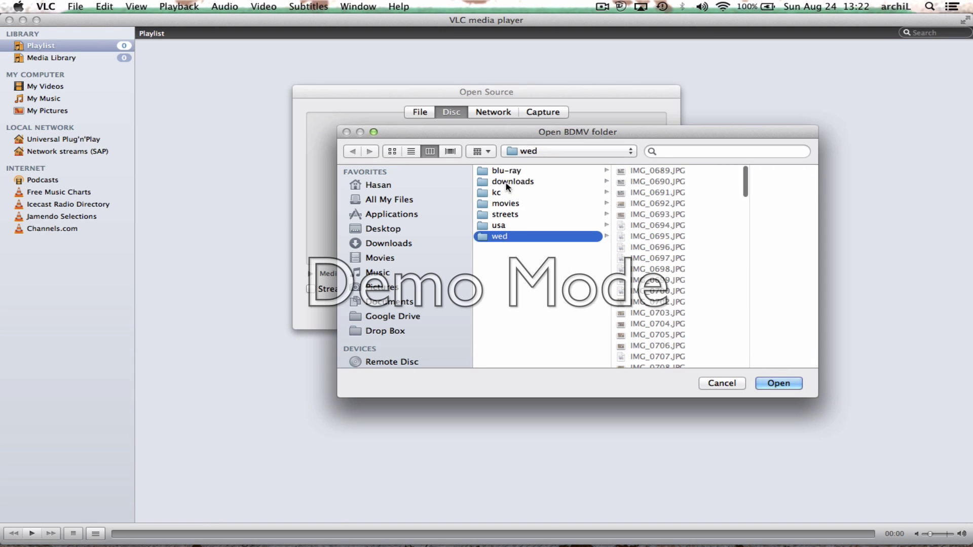
click(506, 205)
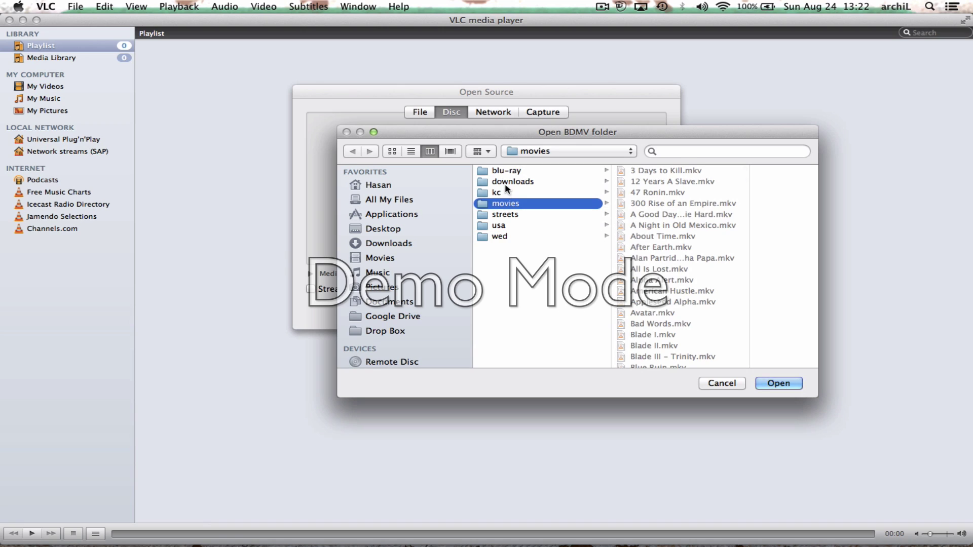
click(507, 173)
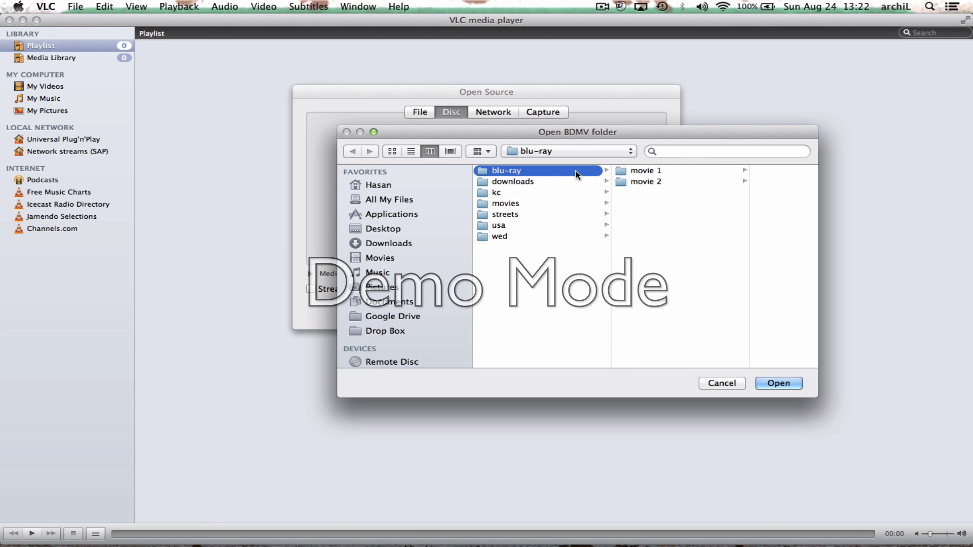
- Examine the BDMV and CERTIFICATE items inside the movie 2 folder
click(658, 184)
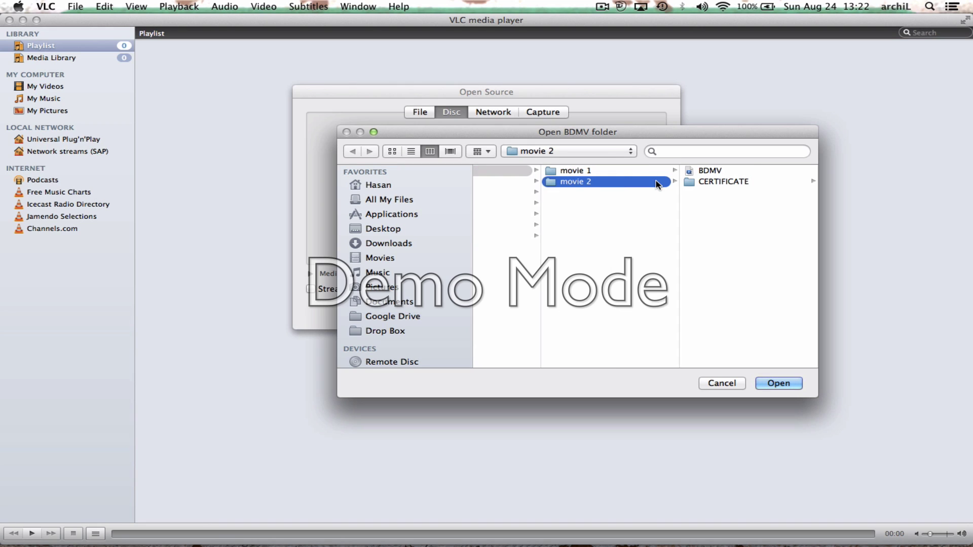
click(717, 171)
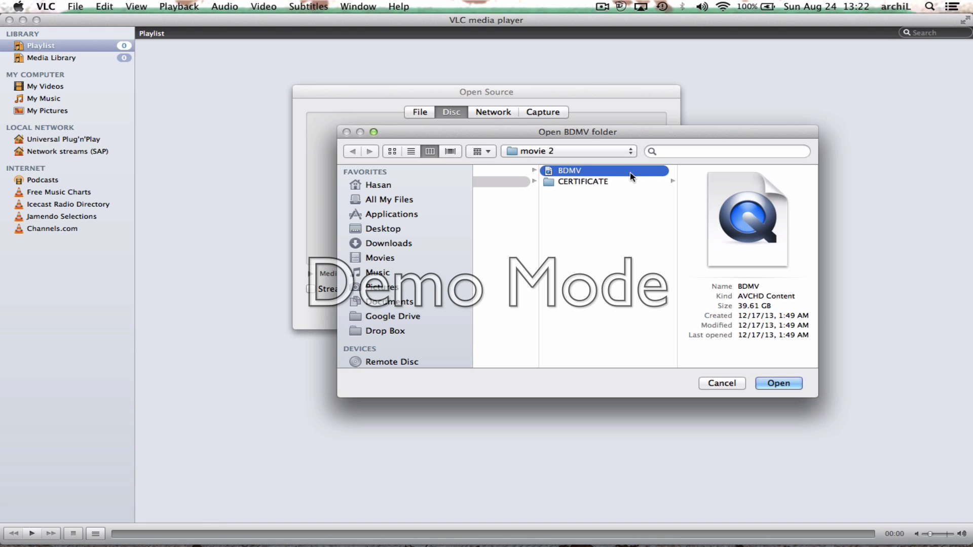
click(604, 183)
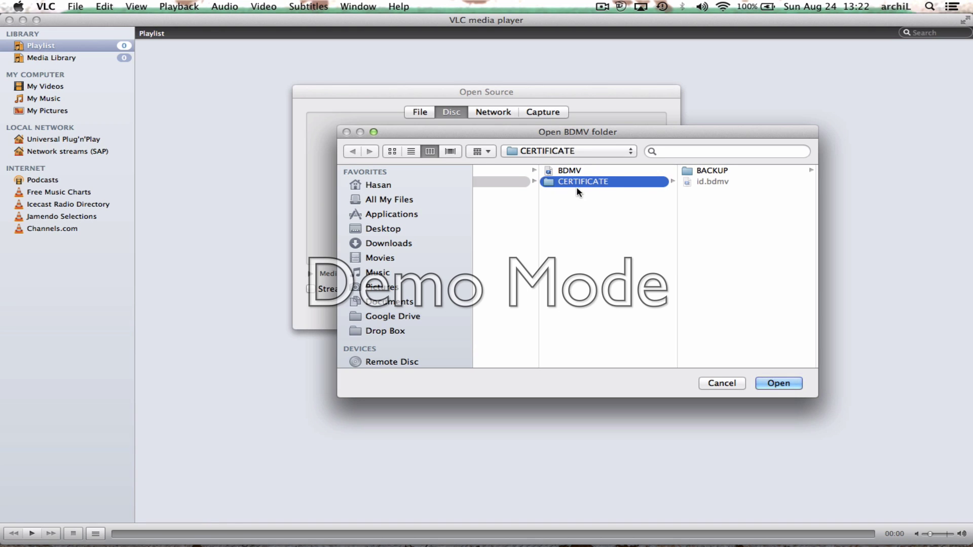
scroll(586, 210, left, 5)
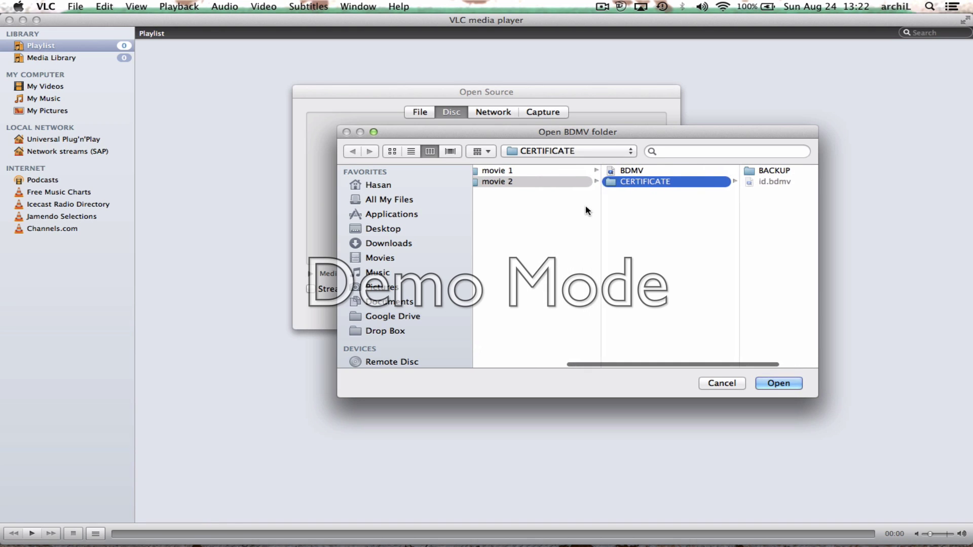
click(648, 172)
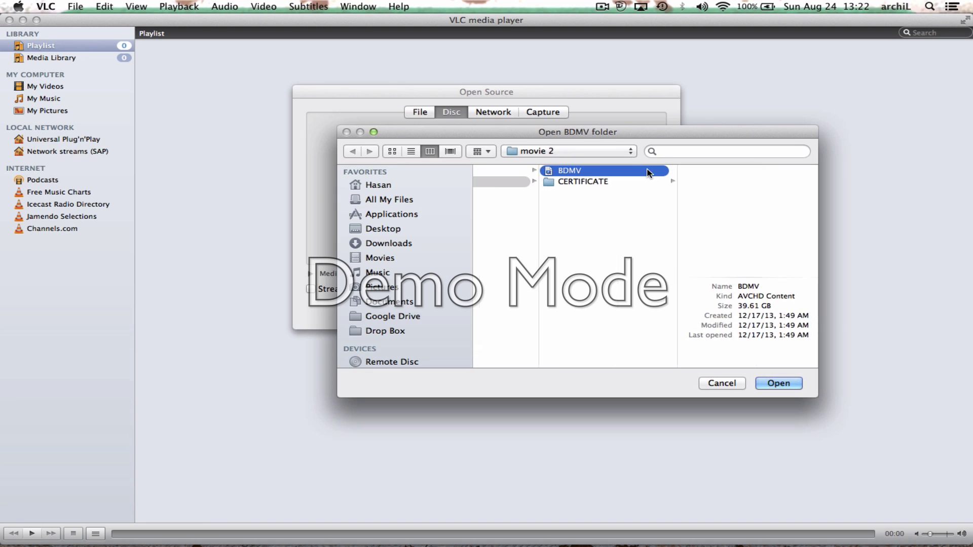
click(588, 185)
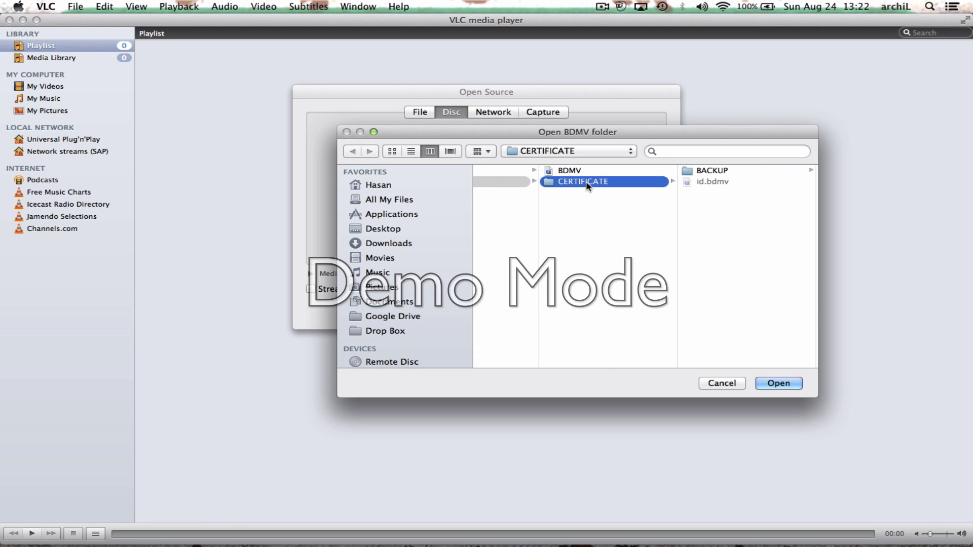
scroll(588, 180, left, 2)
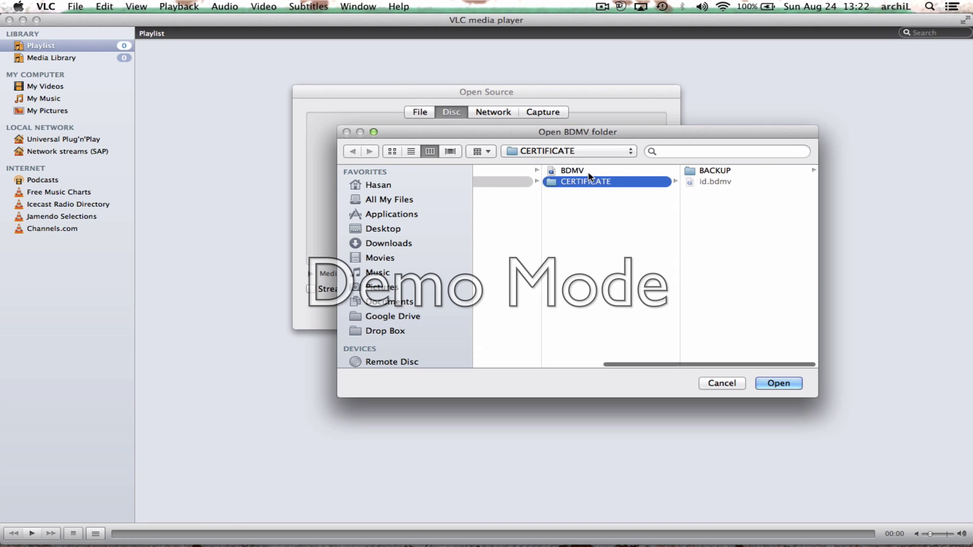
scroll(588, 176, left, 4)
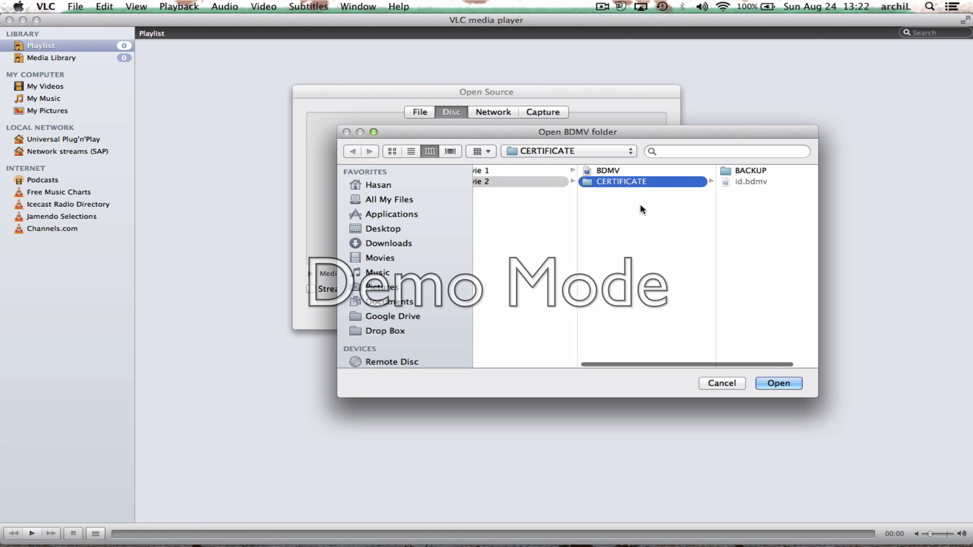
- Choose the whole movie 2 folder as the BDMV source and open it for playback
click(508, 183)
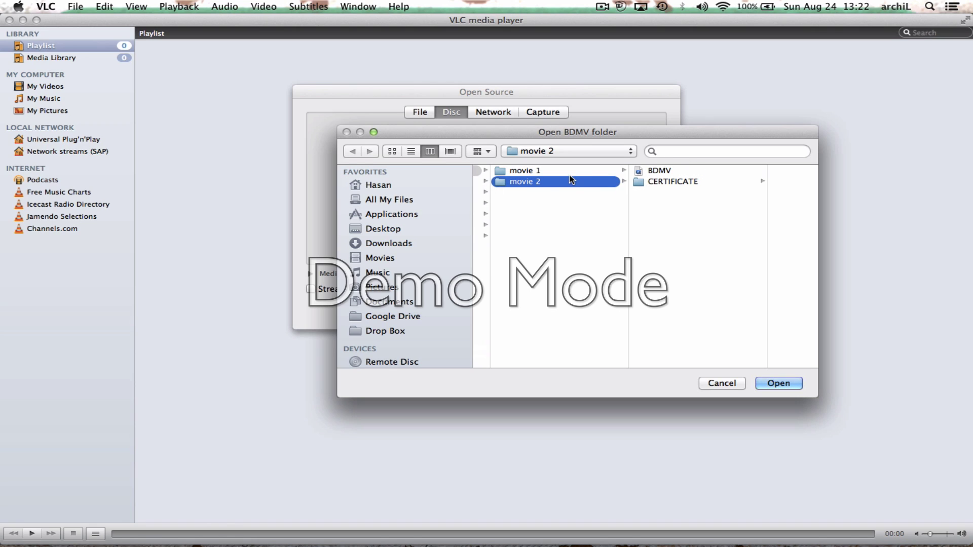
click(522, 185)
click(524, 174)
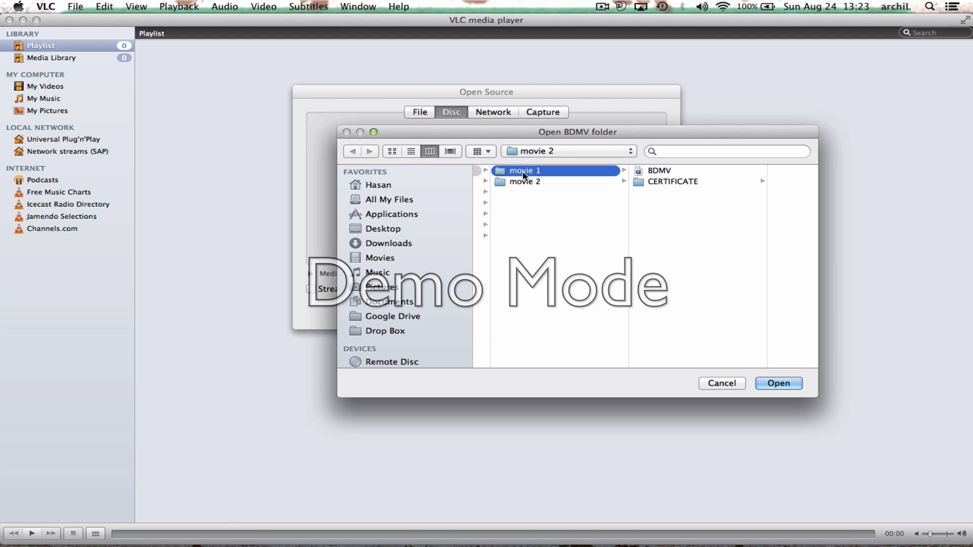
click(525, 183)
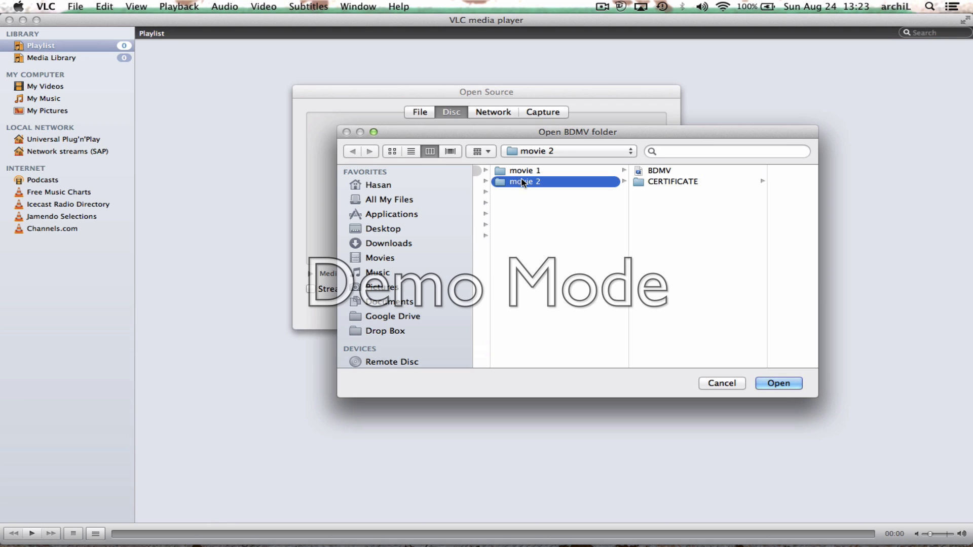
click(778, 383)
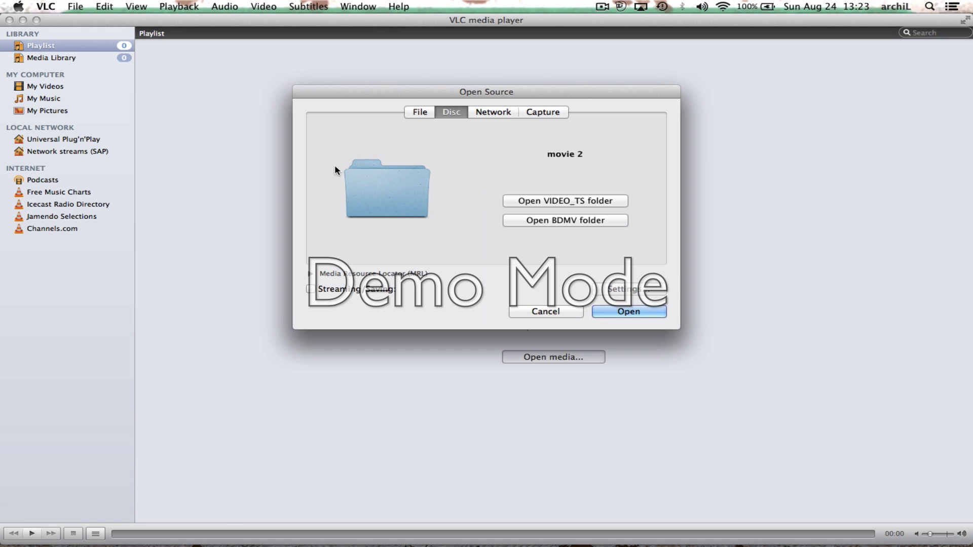
click(628, 312)
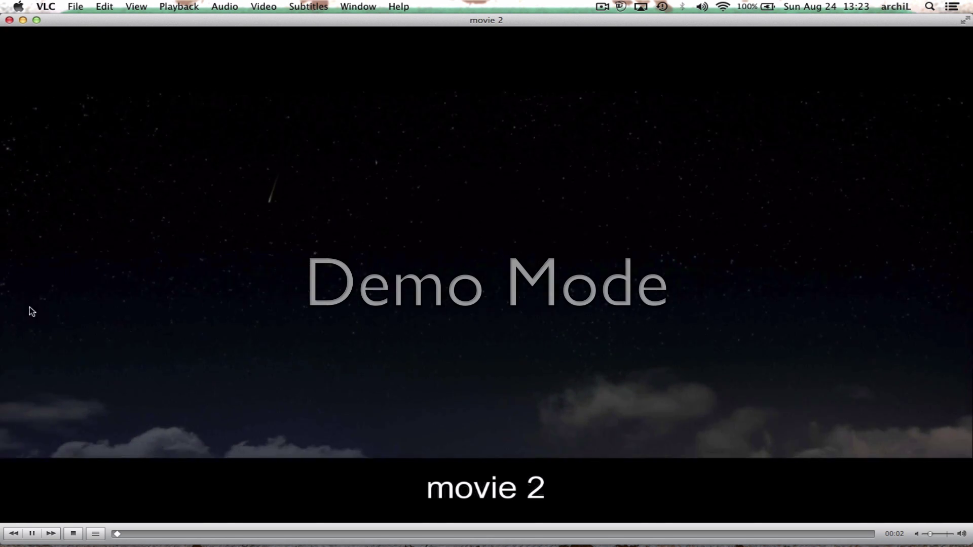
- Pause the movie, try seeking close to its end, and seek to about 22 minutes
click(32, 534)
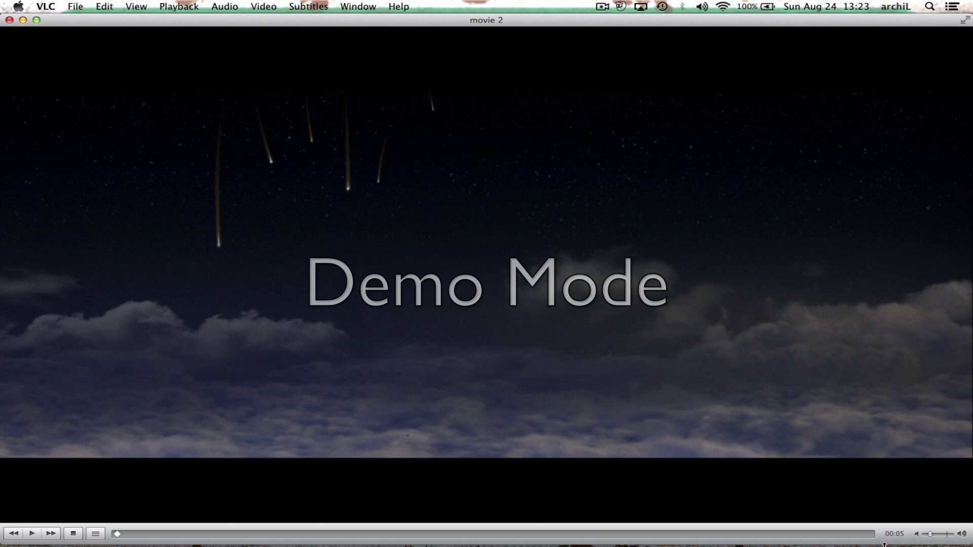
click(847, 534)
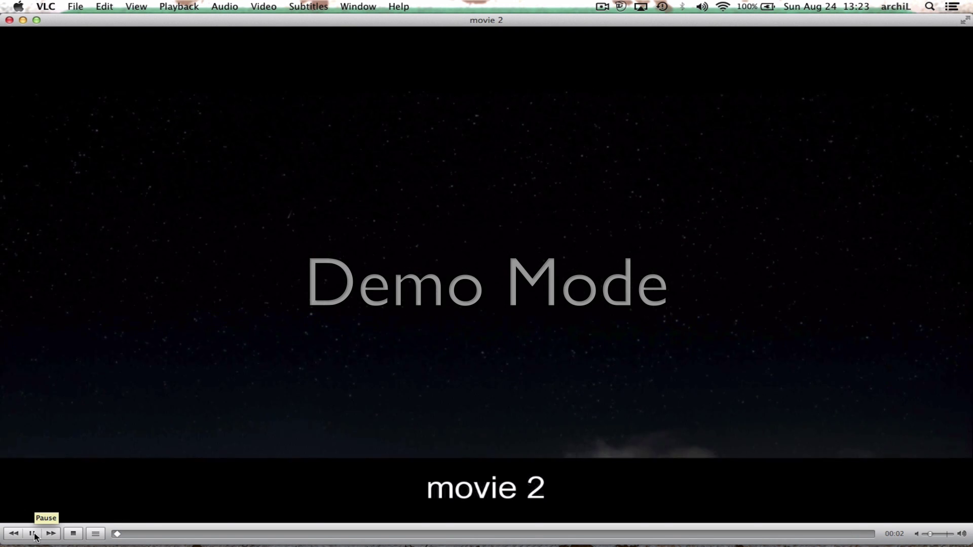
click(269, 534)
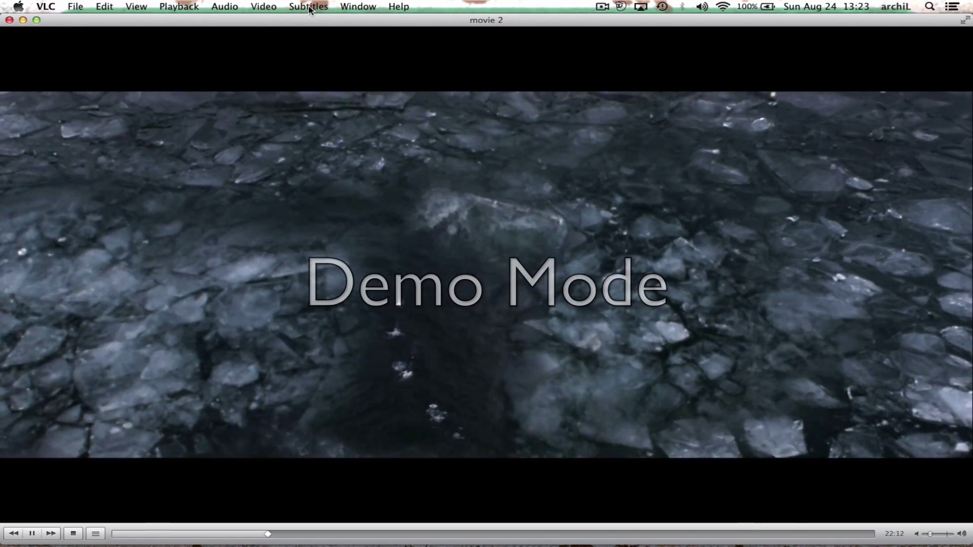
- Look over the subtitle track options during playback and minimize the movie window
click(309, 6)
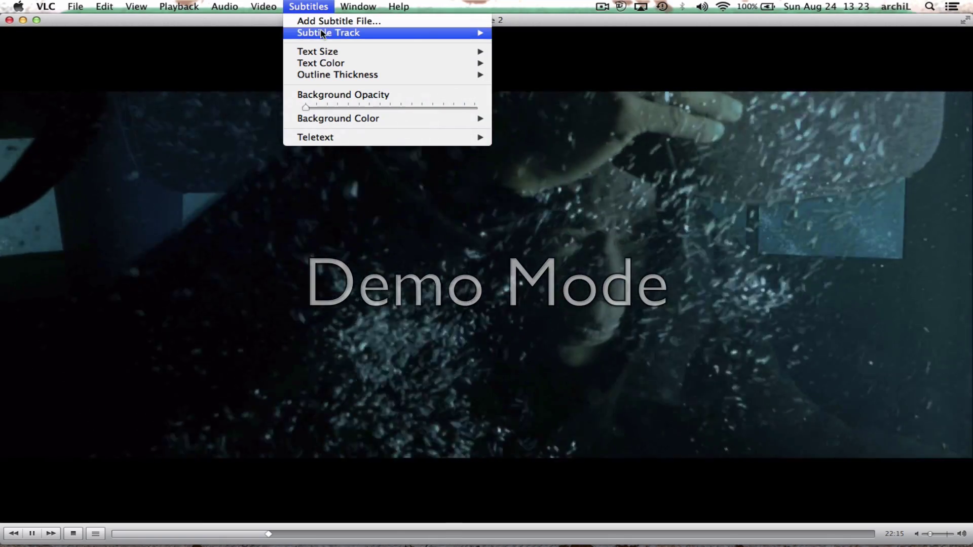
mouse_move(322, 34)
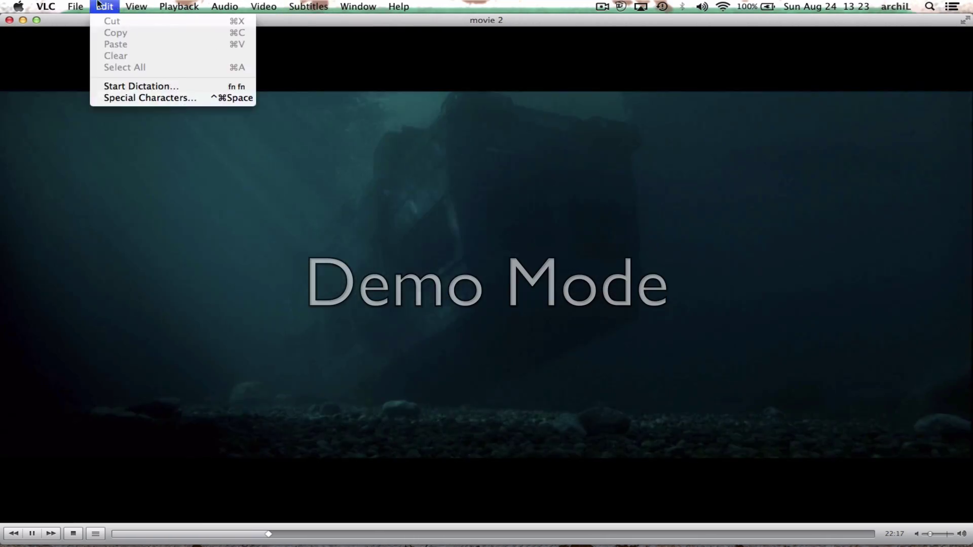
mouse_move(45, 7)
click(26, 21)
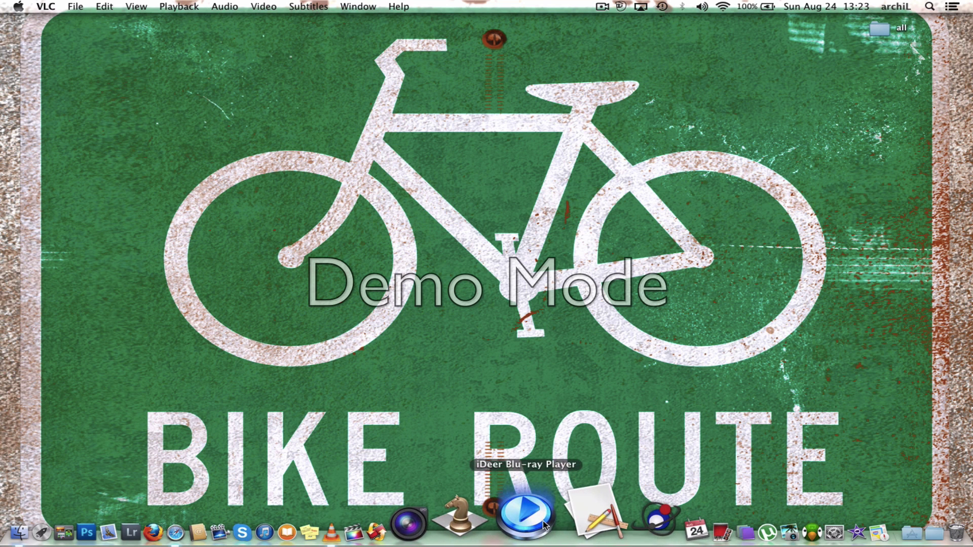
- Switch to iDeer Blu-ray Player and start opening a disc from a folder
click(543, 525)
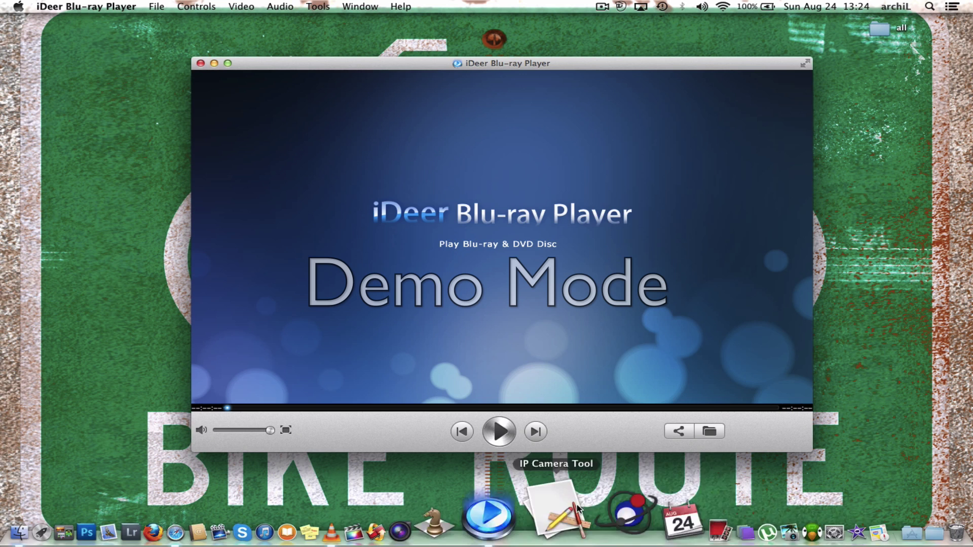
click(709, 431)
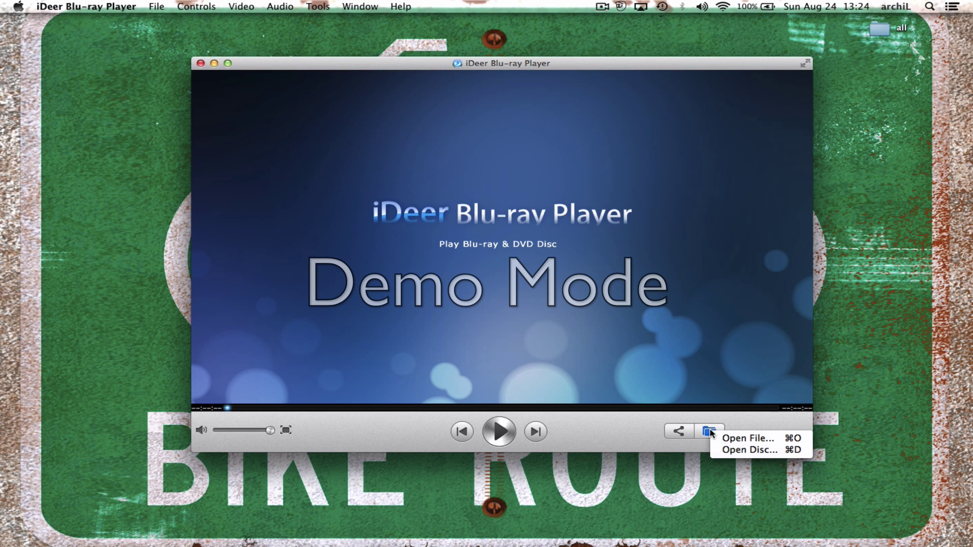
click(742, 450)
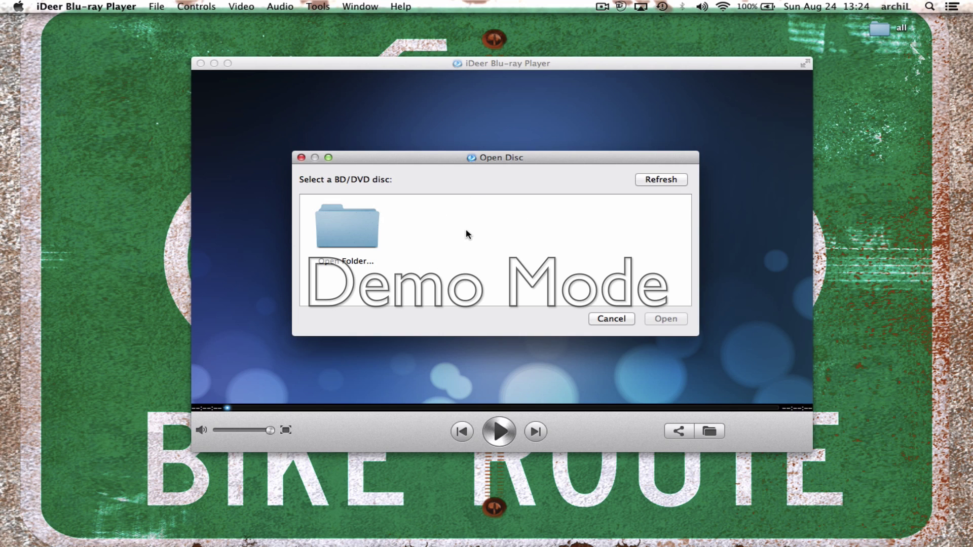
click(355, 230)
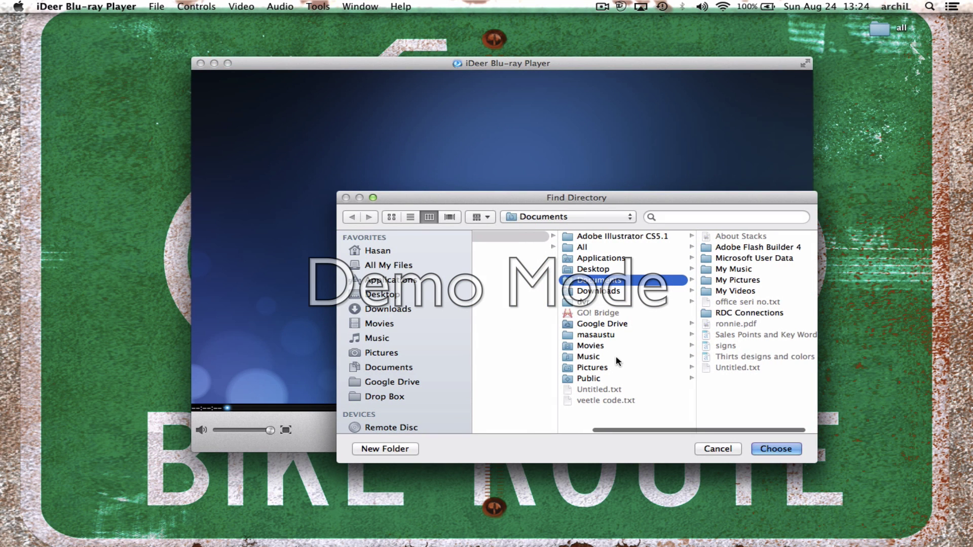
- Load the movie 2 folder from the blu-ray folder on the WD 2TB drive as the disc
scroll(398, 373, down, 3)
scroll(399, 373, down, 2)
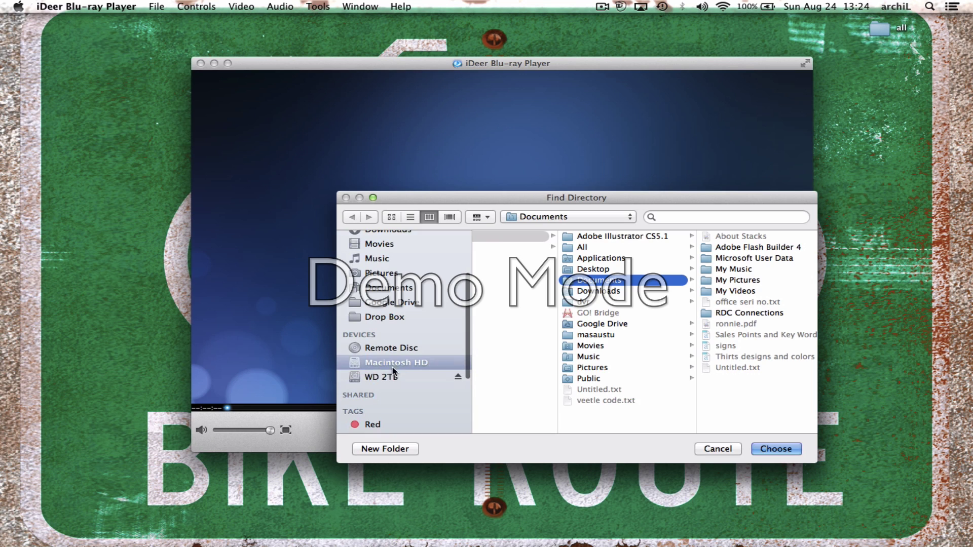
click(380, 377)
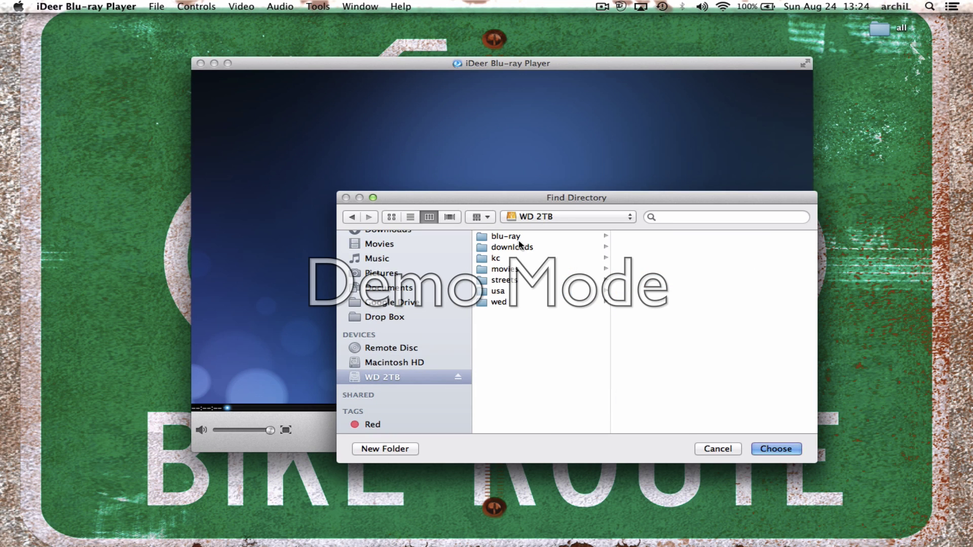
click(518, 240)
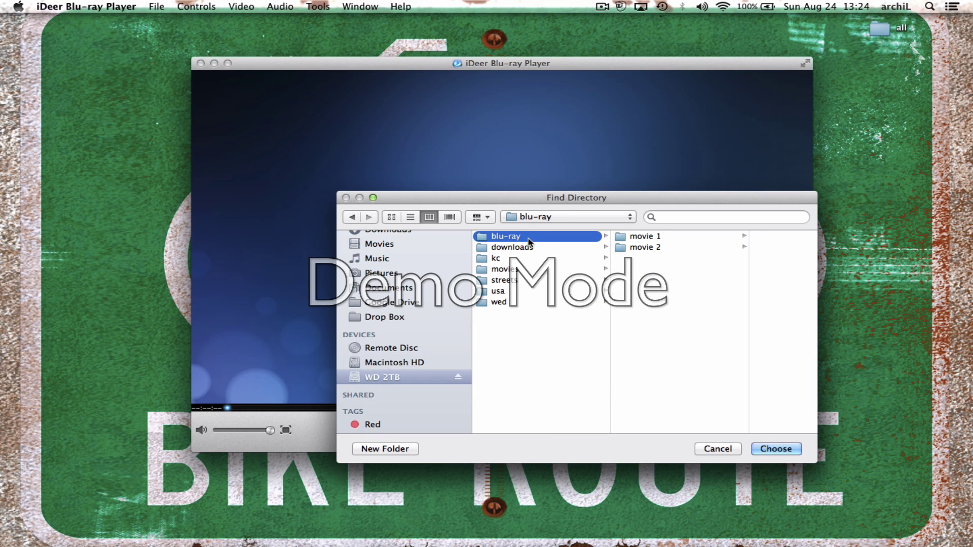
click(644, 248)
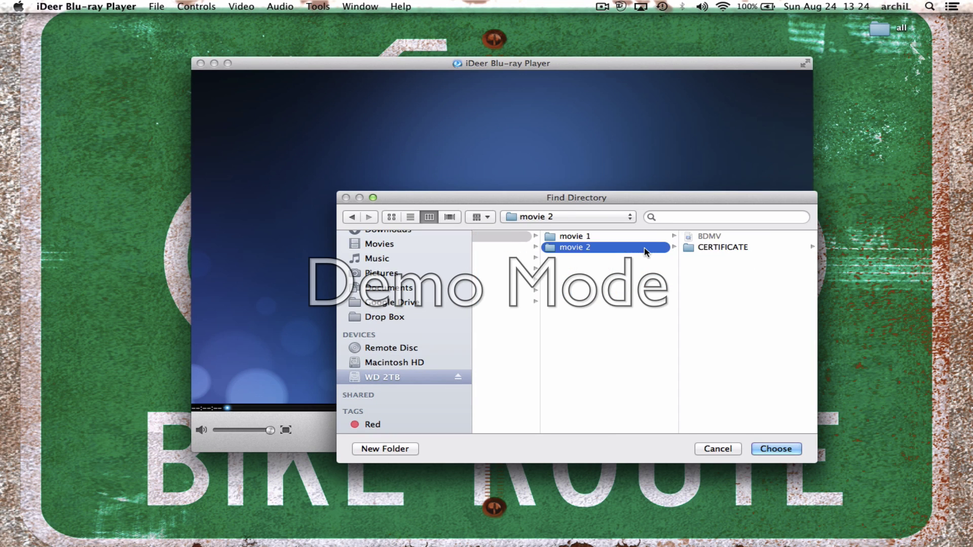
click(776, 450)
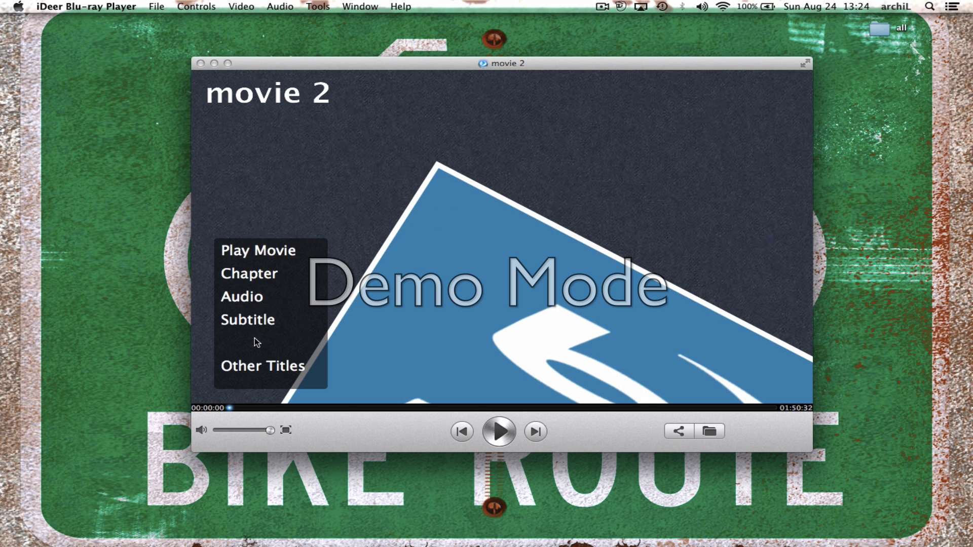
- Start the main movie from the on-screen disc menu and pause it after a few seconds
click(260, 250)
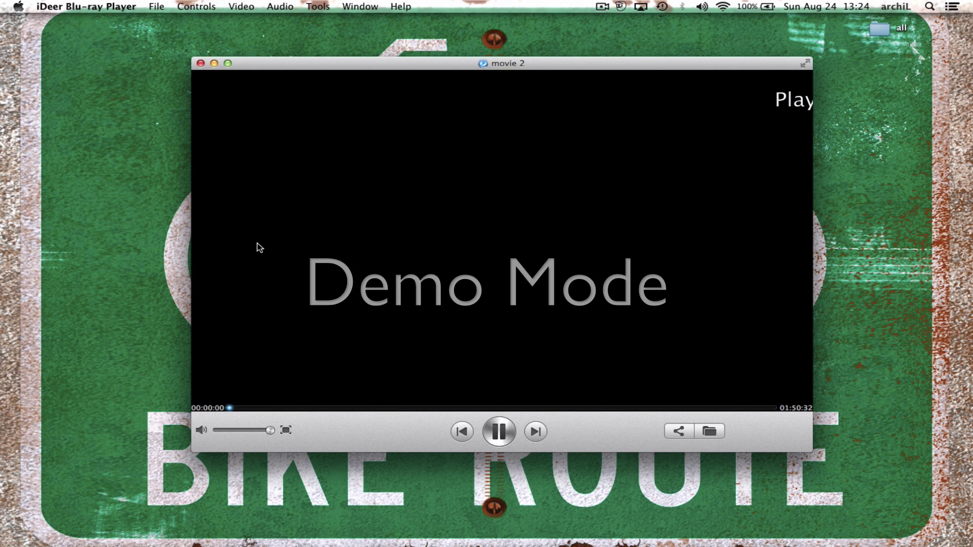
click(501, 431)
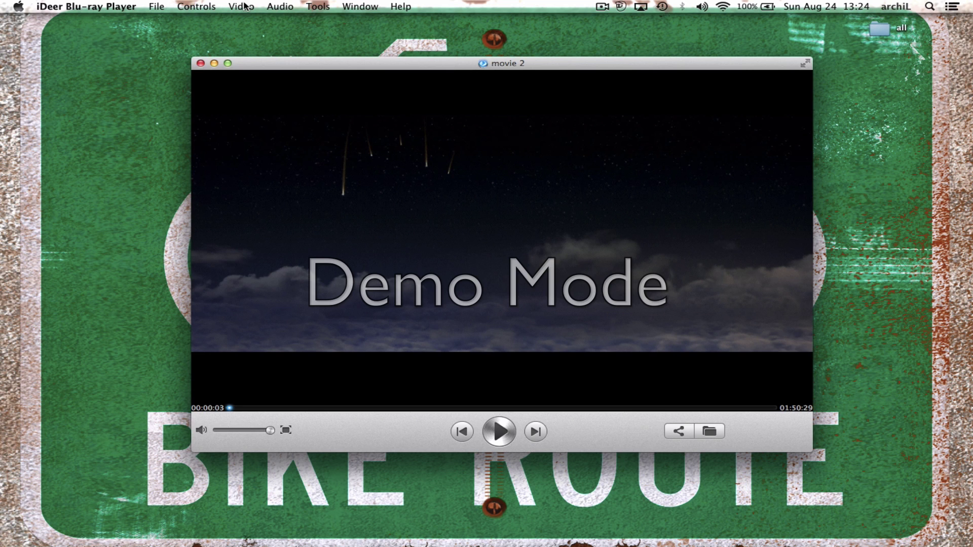
- Look over the playback controls and the available subtitle tracks for the paused movie without changing any option
click(319, 6)
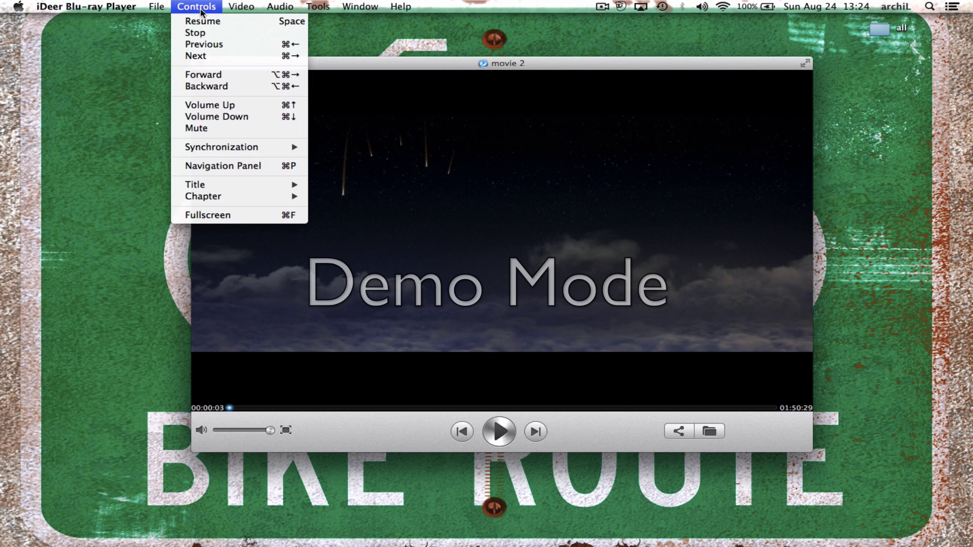
mouse_move(238, 7)
mouse_move(274, 119)
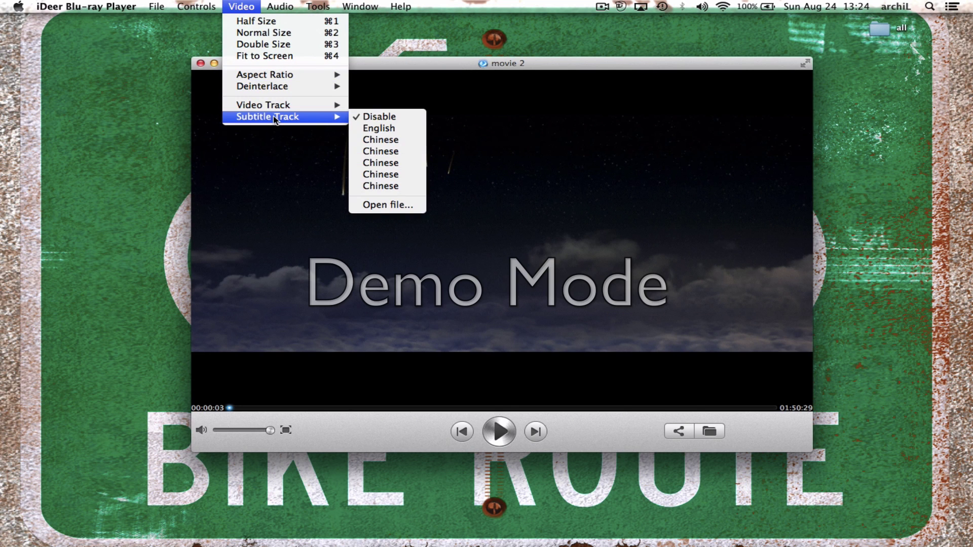
click(52, 111)
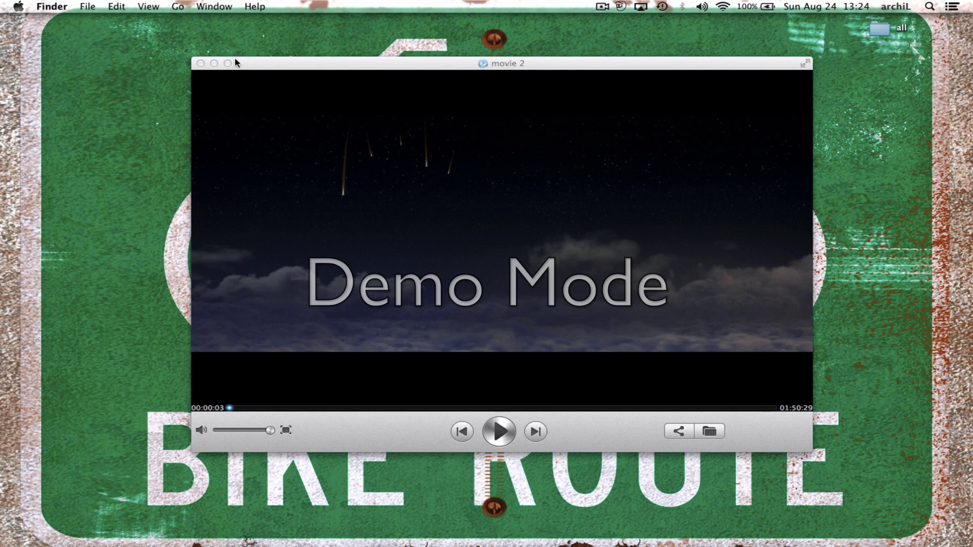